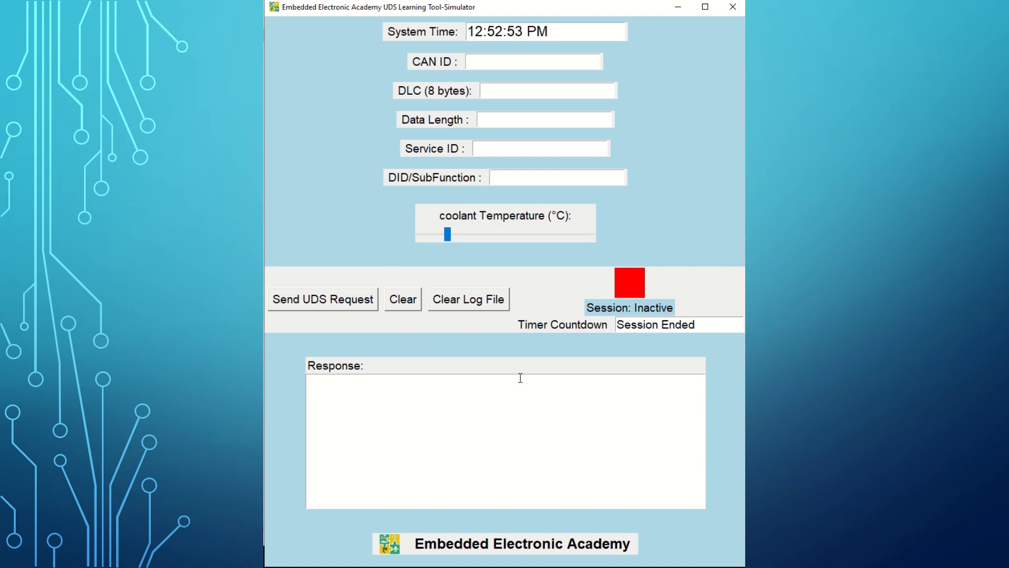
# Step: Open uds_log.txt to review the previously logged UDS requests and responses, and close it again
pyautogui.click(266, 40)
pyautogui.doubleClick(297, 35)
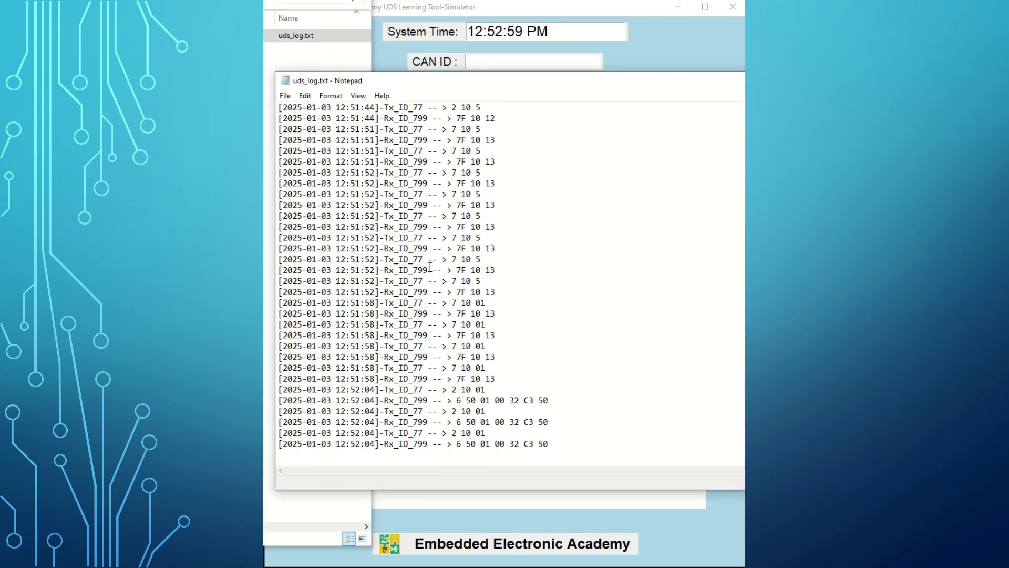
pyautogui.hotkey('alt', 'F4')
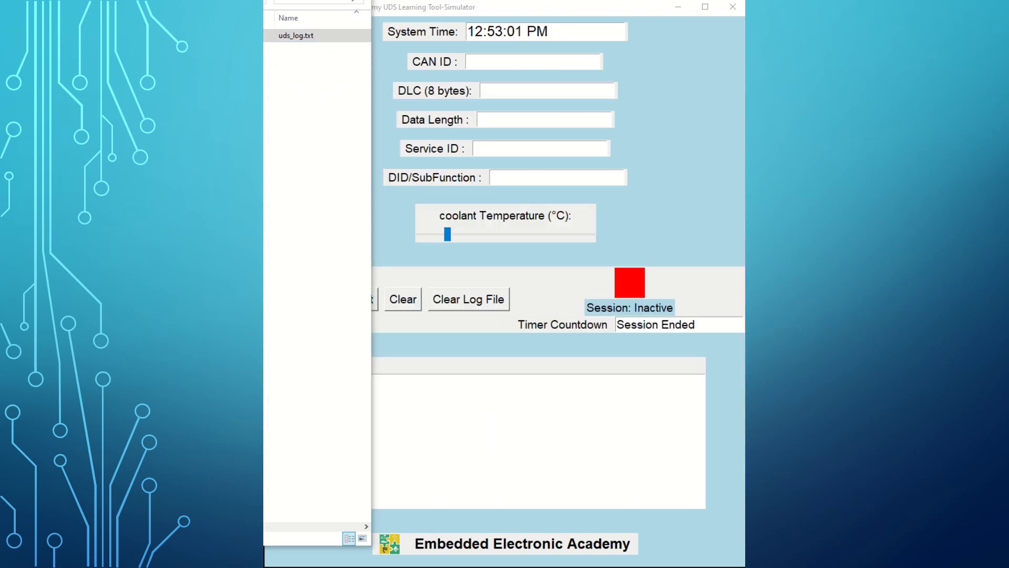
# Step: Clear the simulator's log file and check the contents of uds_log.txt
pyautogui.click(494, 301)
pyautogui.click(494, 301)
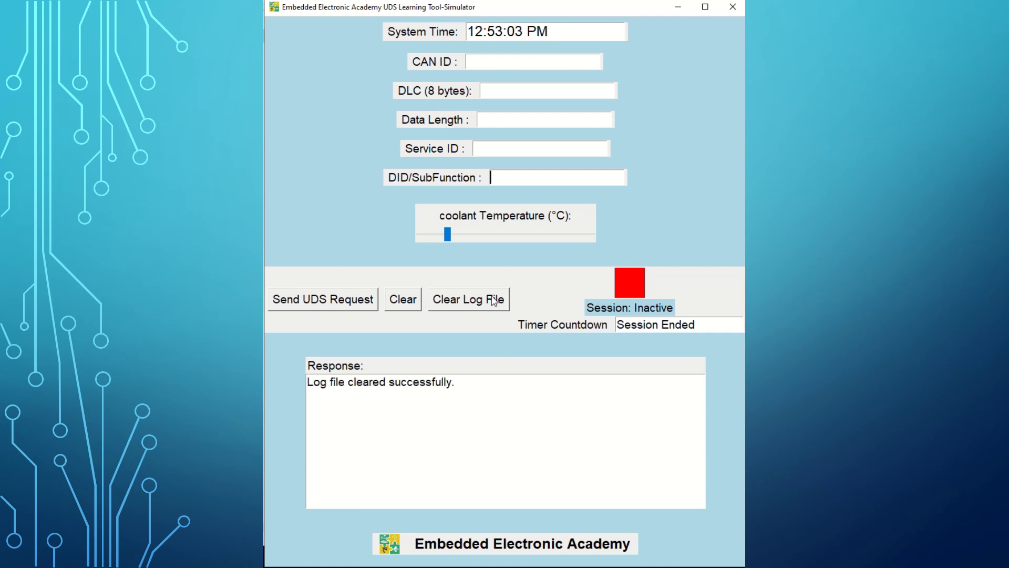
pyautogui.doubleClick(294, 35)
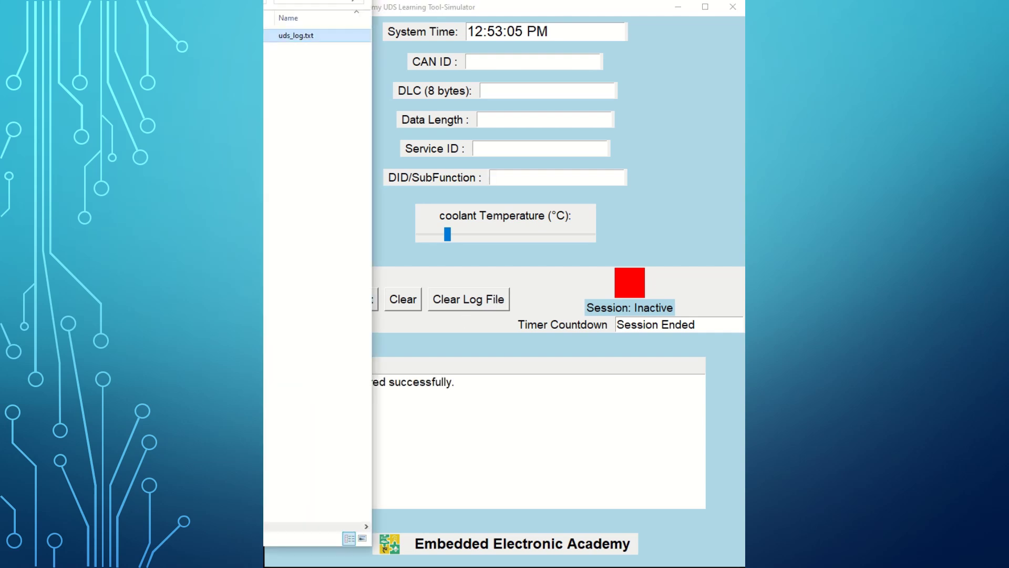
pyautogui.hotkey('alt', 'F4')
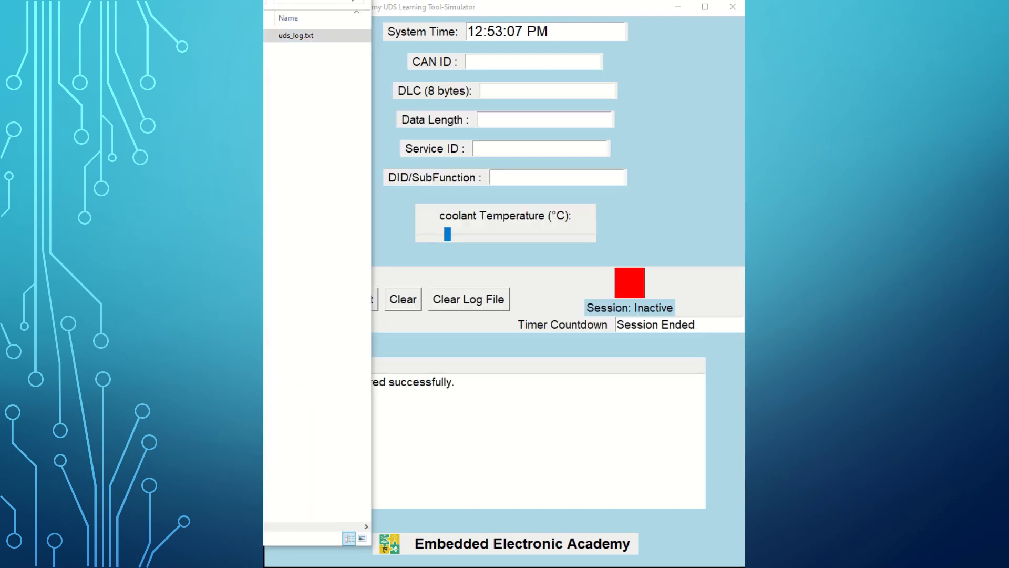
pyautogui.click(558, 411)
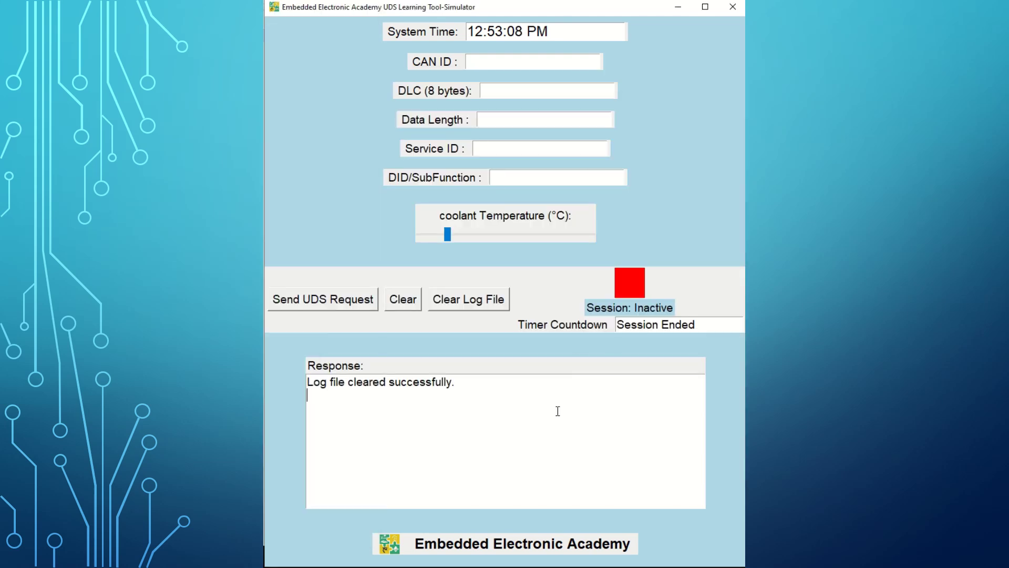
# Step: Clear the response output and enter CAN ID 8A, DLC 8 and data length 2 for the request
pyautogui.click(410, 310)
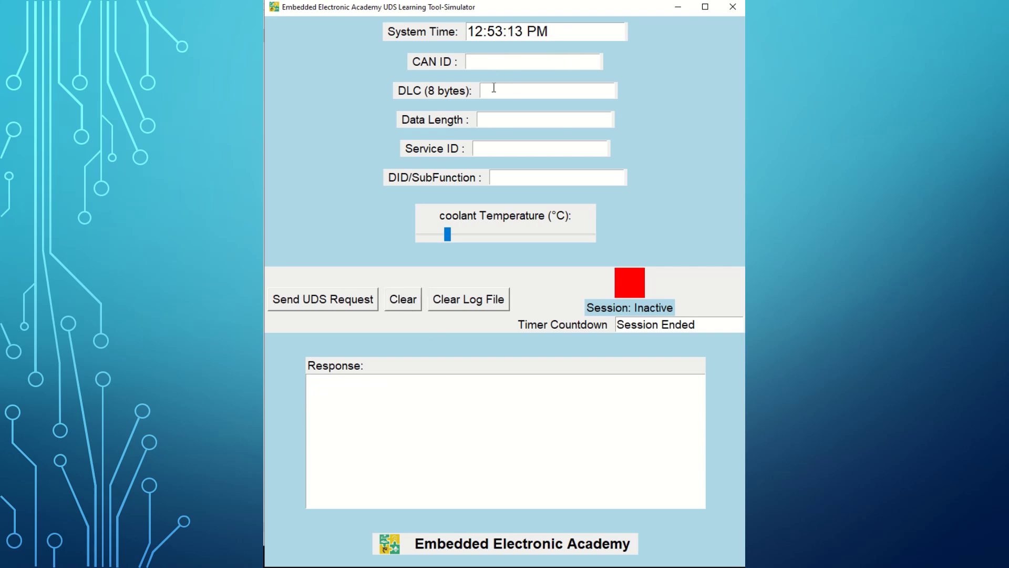
pyautogui.write('8A')
pyautogui.click(515, 90)
pyautogui.write('8')
pyautogui.click(492, 125)
pyautogui.write('2')
# Step: Enter service ID 10 with sub-function 01, send the UDS request twice, and highlight the response's last four bytes
pyautogui.moveTo(498, 122); pyautogui.dragTo(428, 121)
pyautogui.click(567, 153)
pyautogui.write('10')
pyautogui.click(536, 177)
pyautogui.write('01')
pyautogui.moveTo(504, 177); pyautogui.dragTo(479, 181)
pyautogui.moveTo(486, 120); pyautogui.dragTo(450, 131)
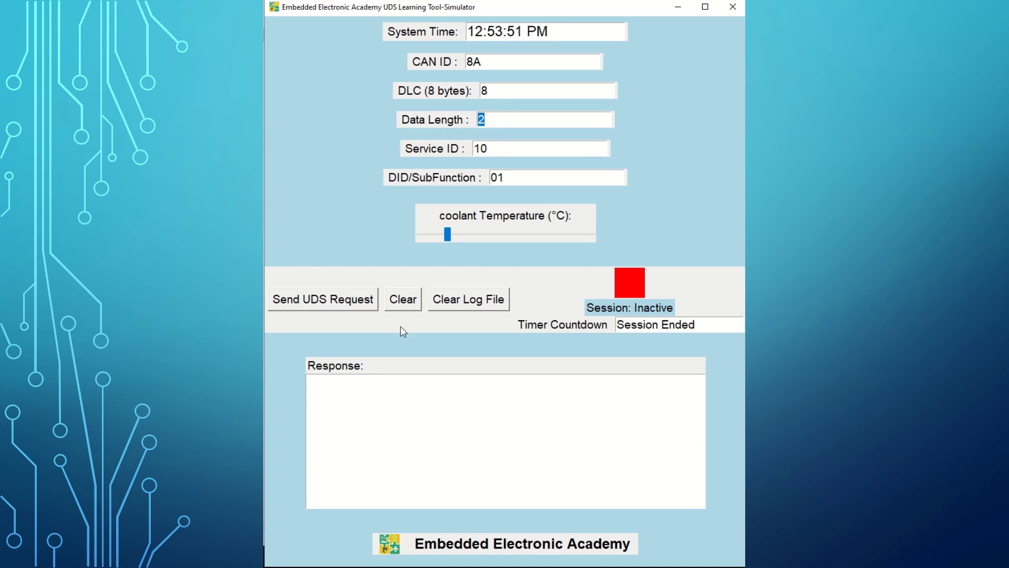
pyautogui.click(365, 302)
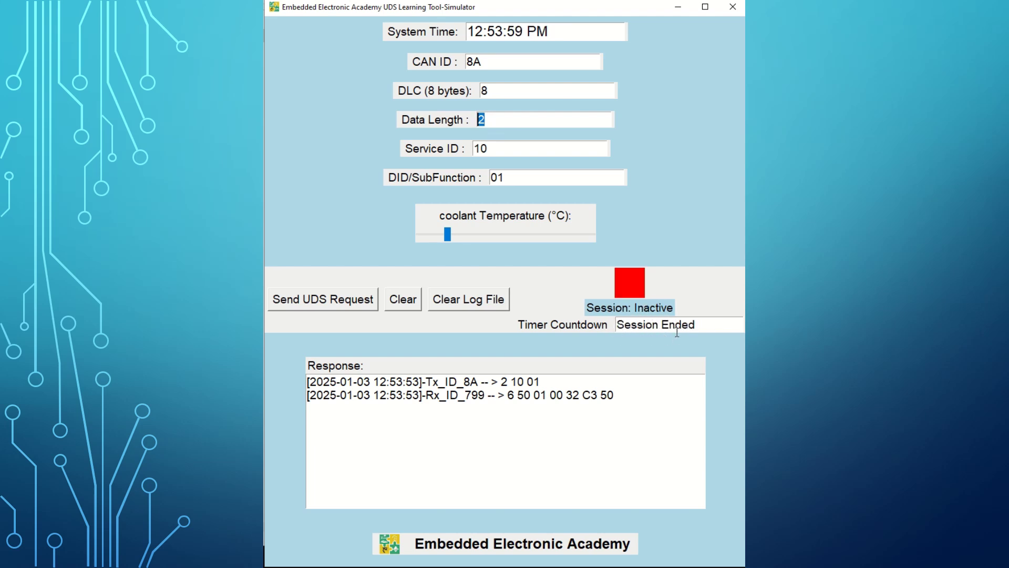
pyautogui.click(339, 314)
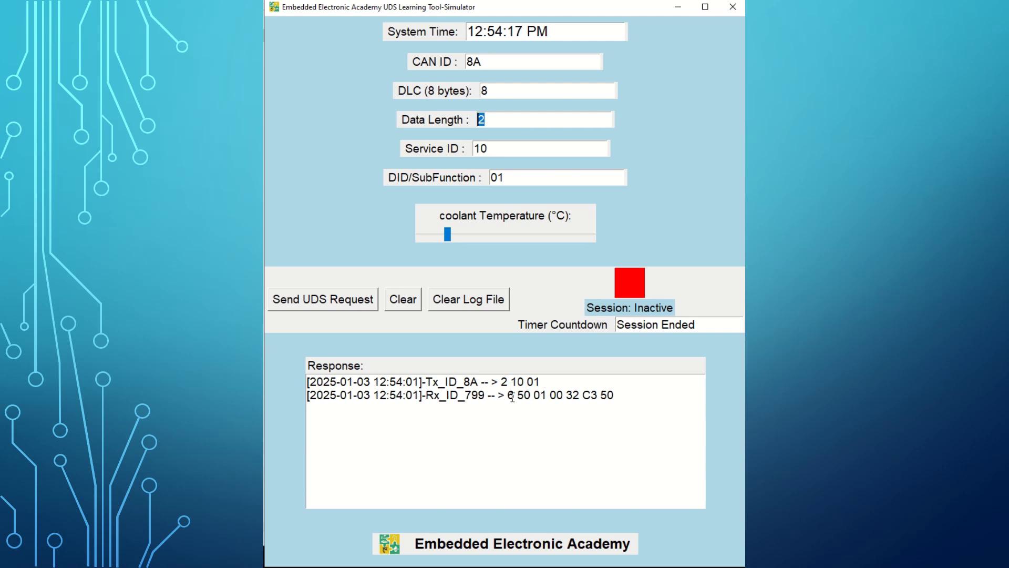
pyautogui.moveTo(549, 398); pyautogui.dragTo(620, 398)
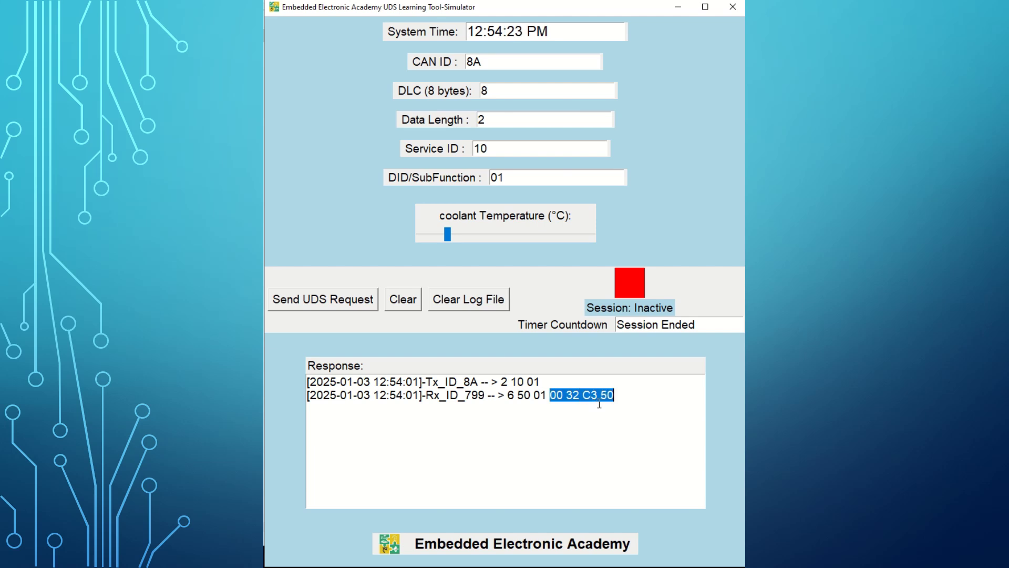
# Step: Change the sub-function to 02 and send the UDS request five times
pyautogui.click(500, 177)
pyautogui.press('BackSpace')
pyautogui.write('2')
pyautogui.click(375, 305)
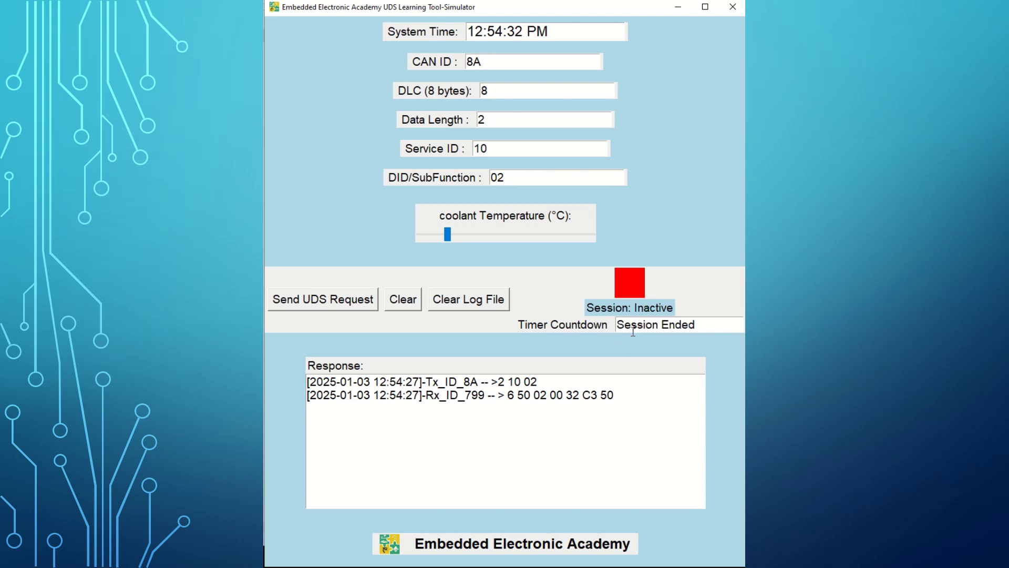
pyautogui.click(353, 304)
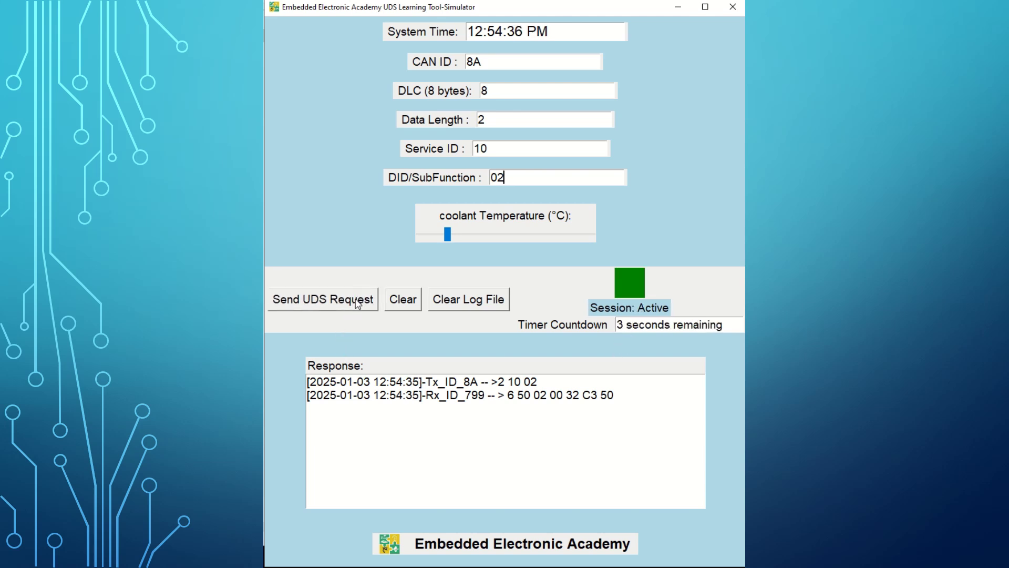
pyautogui.click(357, 303)
pyautogui.click(338, 308)
pyautogui.click(338, 309)
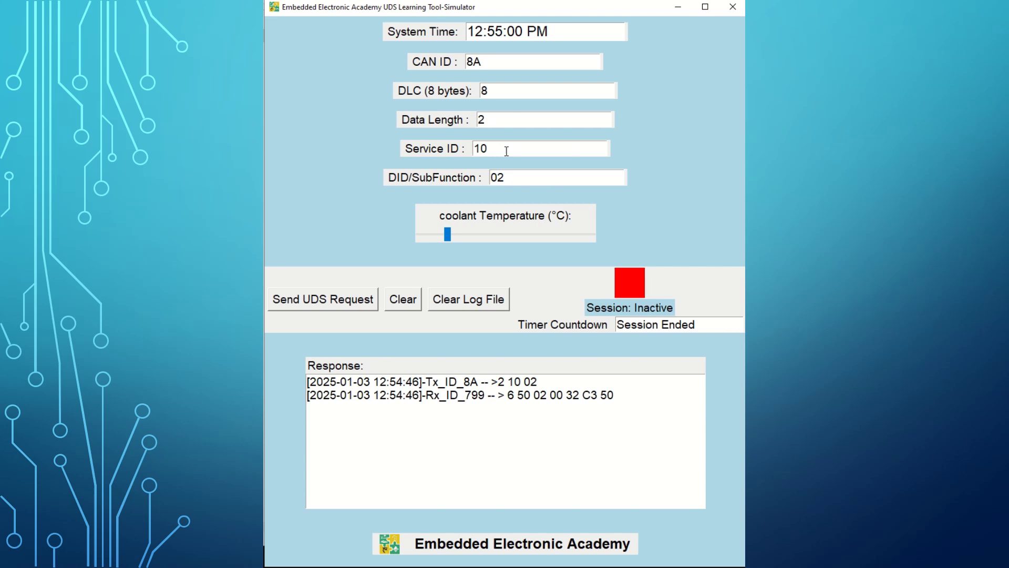
# Step: Set the data length to 1, send the sub-function 02 request, and examine the response code against the request fields
pyautogui.moveTo(509, 123); pyautogui.dragTo(474, 126)
pyautogui.write('1')
pyautogui.click(339, 301)
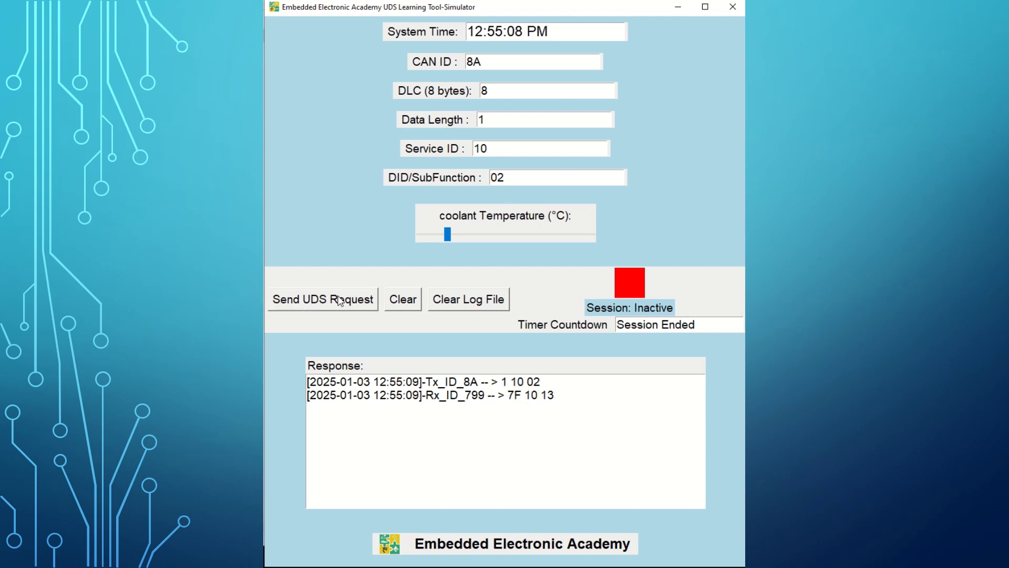
pyautogui.moveTo(554, 398); pyautogui.dragTo(540, 397)
pyautogui.click(480, 149)
pyautogui.moveTo(502, 177); pyautogui.dragTo(471, 177)
pyautogui.moveTo(494, 118); pyautogui.dragTo(480, 119)
# Step: Keeping data length 1, send the request with sub-function 03 and again with sub-function 02
pyautogui.moveTo(507, 177); pyautogui.dragTo(497, 177)
pyautogui.write('3')
pyautogui.click(357, 305)
pyautogui.moveTo(514, 177); pyautogui.dragTo(502, 177)
pyautogui.write('2')
pyautogui.click(352, 303)
# Step: Set the data length to 2 and send the sub-function 02 request
pyautogui.moveTo(513, 118); pyautogui.dragTo(406, 121)
pyautogui.write('2')
pyautogui.click(366, 300)
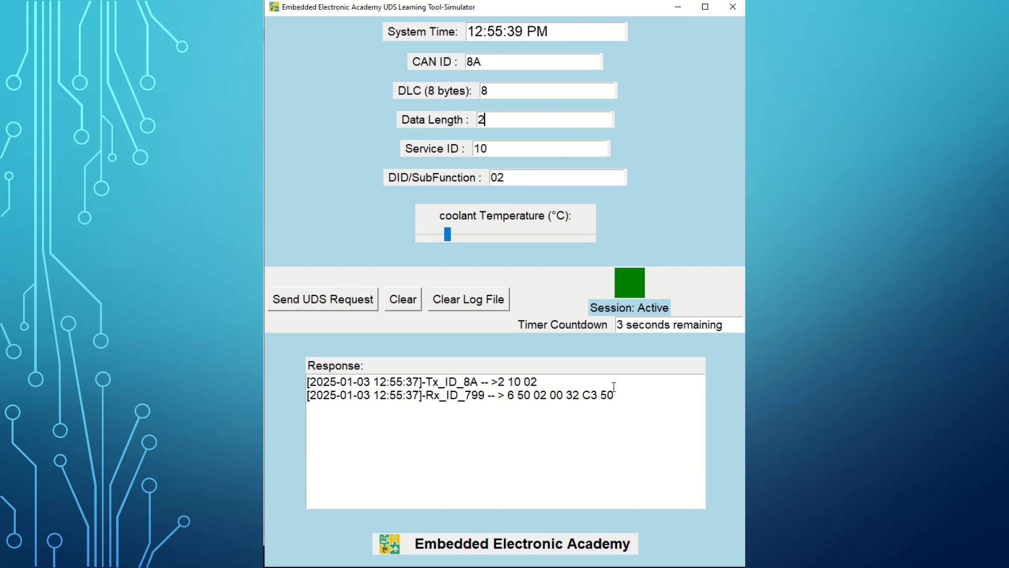
# Step: Set the sub-function to 04, send the request with data length 2, and highlight the final byte of the response
pyautogui.moveTo(508, 178); pyautogui.dragTo(492, 177)
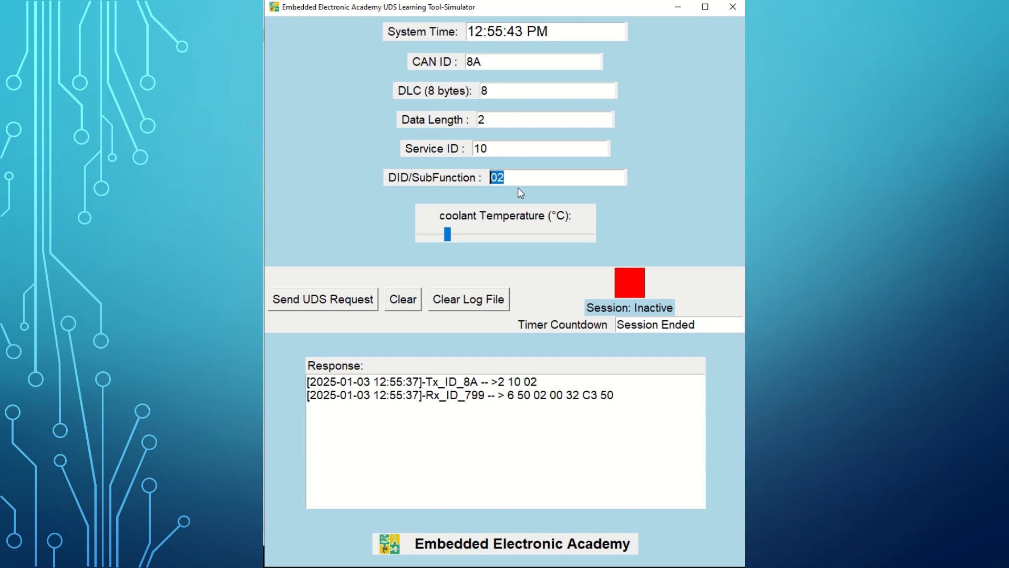
pyautogui.write('04')
pyautogui.click(369, 306)
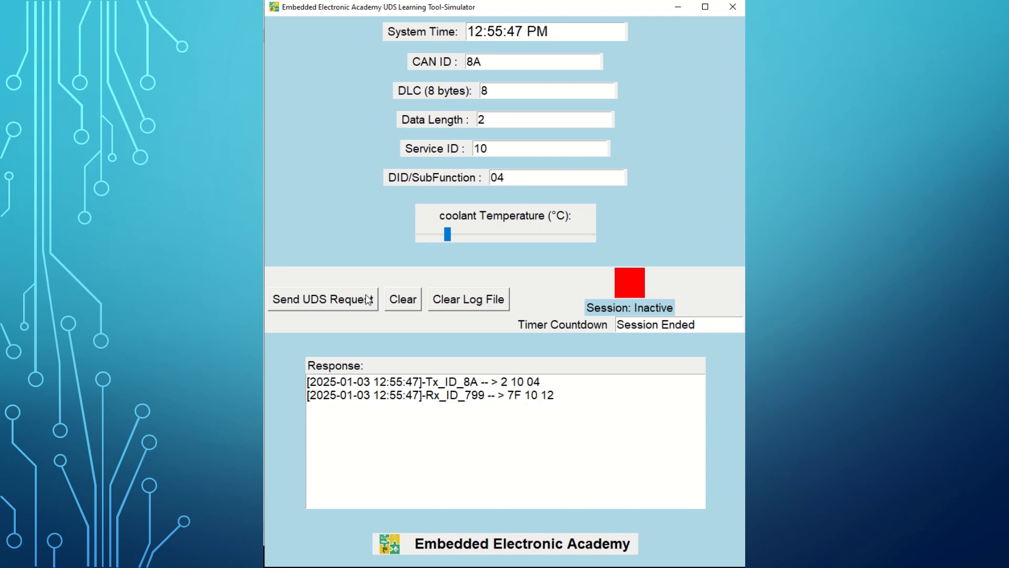
pyautogui.moveTo(540, 395); pyautogui.dragTo(555, 395)
# Step: Set the data length to 1, send the sub-function 04 request, and highlight the final byte of the response
pyautogui.moveTo(506, 124); pyautogui.dragTo(468, 125)
pyautogui.doubleClick(485, 174)
pyautogui.click(332, 307)
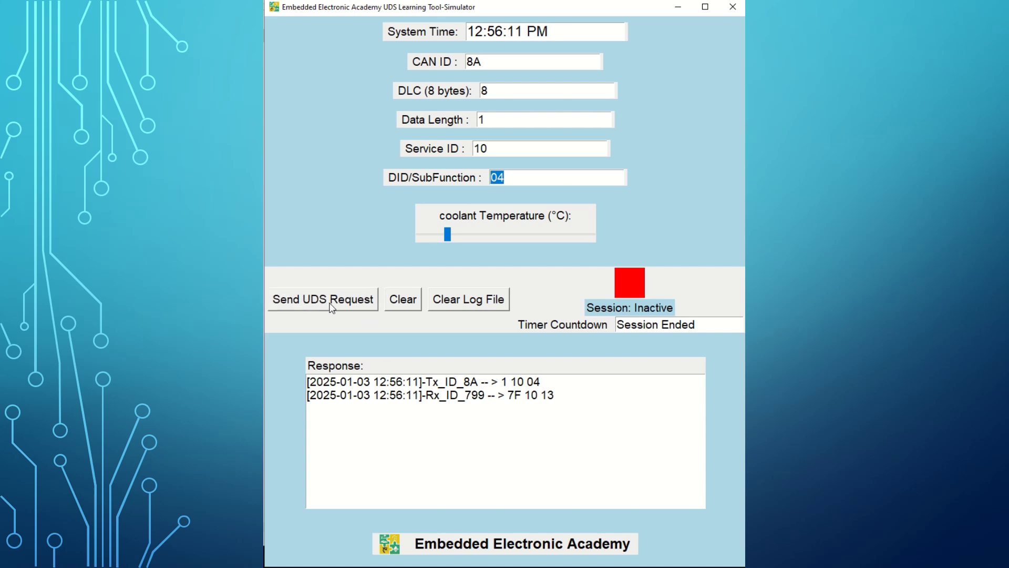
pyautogui.click(542, 395)
pyautogui.doubleClick(545, 395)
# Step: Change the sub-function from 04 to 02 and send the request with data length 1
pyautogui.click(497, 179)
pyautogui.moveTo(496, 179); pyautogui.dragTo(507, 180)
pyautogui.write('2')
pyautogui.click(356, 308)
# Step: Set sub-function 04 and data length 02, send the request, and highlight the response's final byte
pyautogui.moveTo(514, 177); pyautogui.dragTo(444, 182)
pyautogui.write('04')
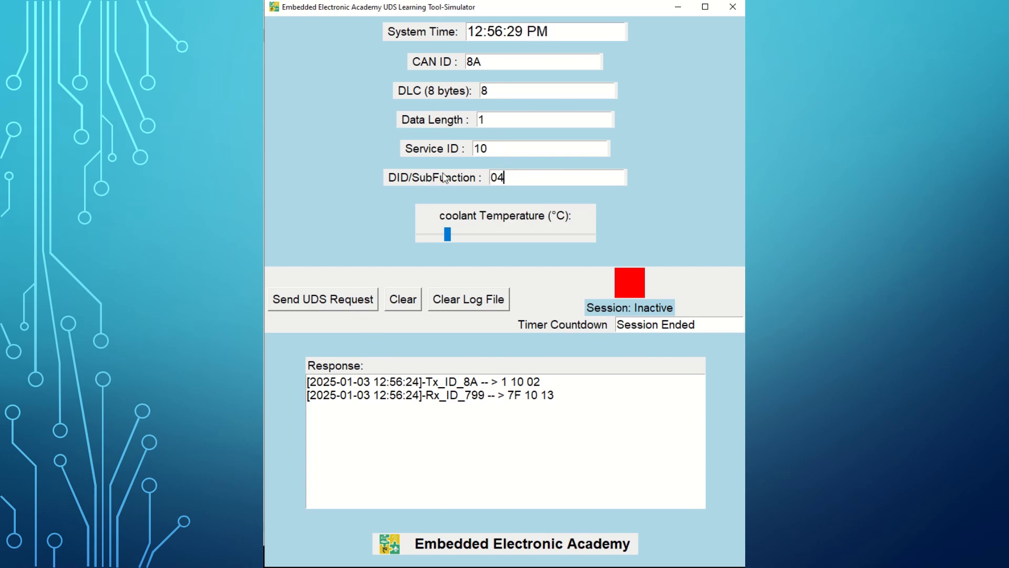
pyautogui.moveTo(505, 126); pyautogui.dragTo(434, 130)
pyautogui.write('02')
pyautogui.click(348, 309)
pyautogui.moveTo(555, 397); pyautogui.dragTo(540, 397)
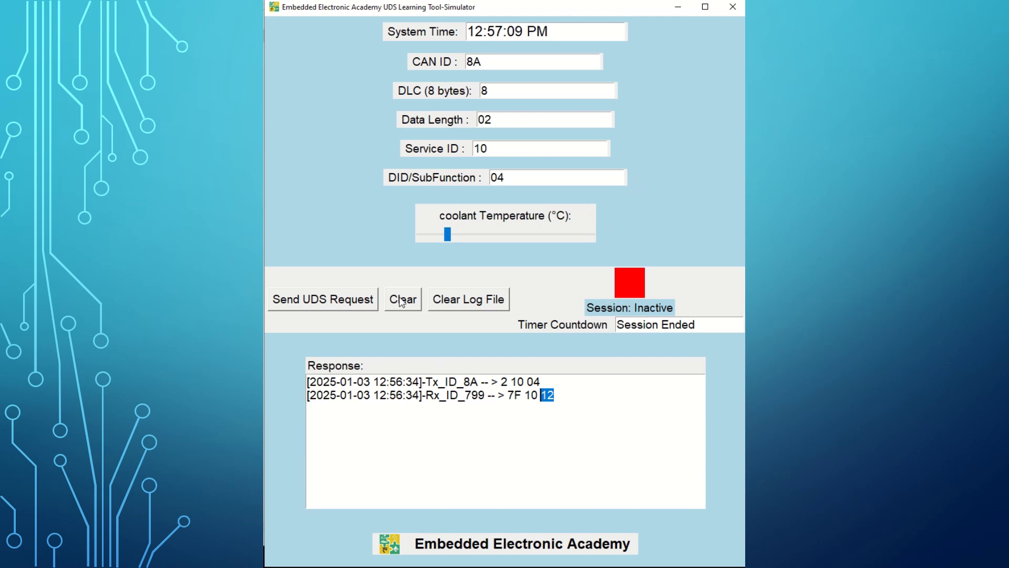
# Step: Clear the response output, review the logged exchanges in uds_log.txt, and return to the simulator
pyautogui.click(409, 309)
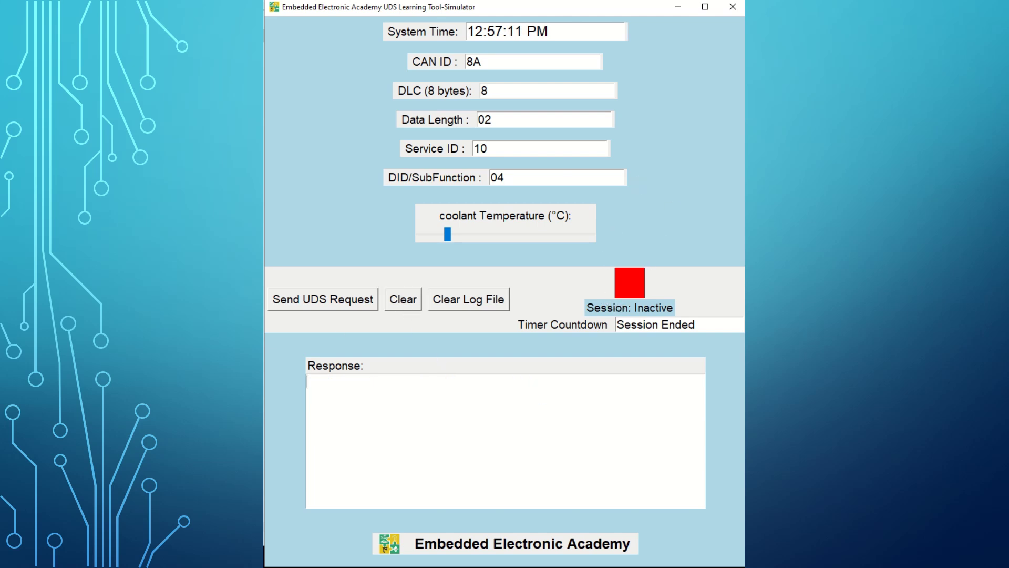
pyautogui.hotkey('alt', 'Tab')
pyautogui.doubleClick(295, 35)
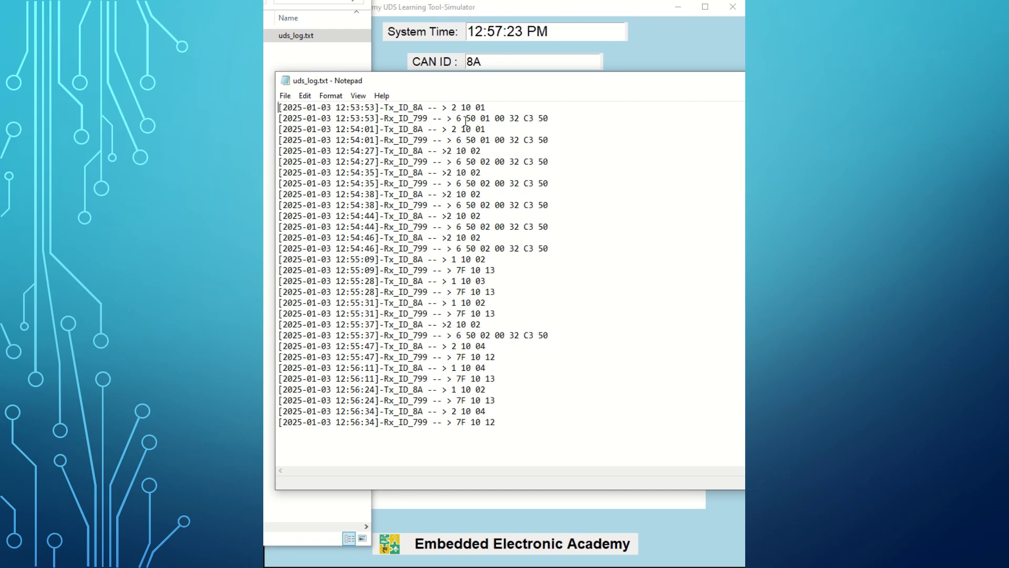
pyautogui.moveTo(447, 108); pyautogui.dragTo(538, 118)
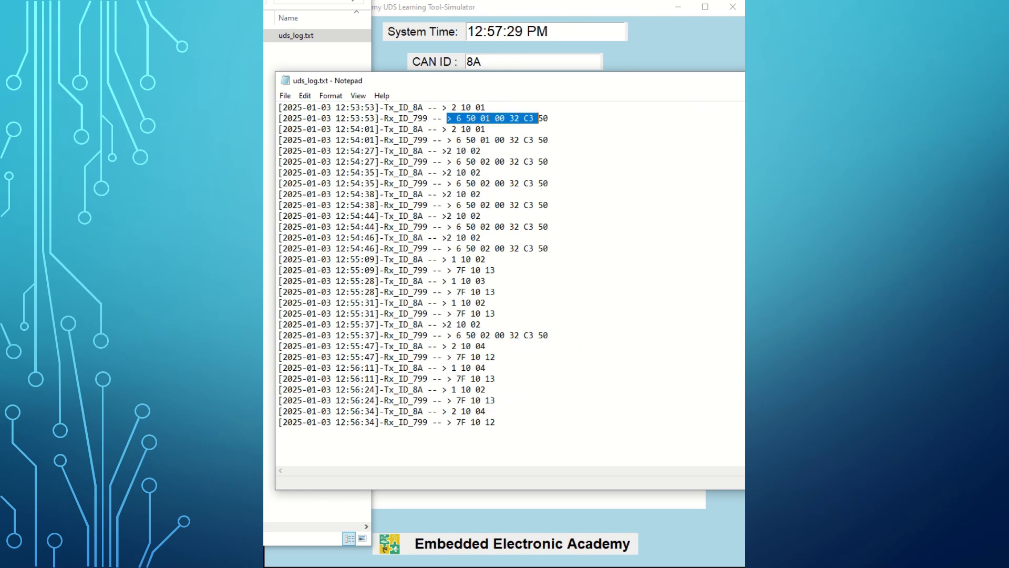
pyautogui.hotkey('alt', 'F4')
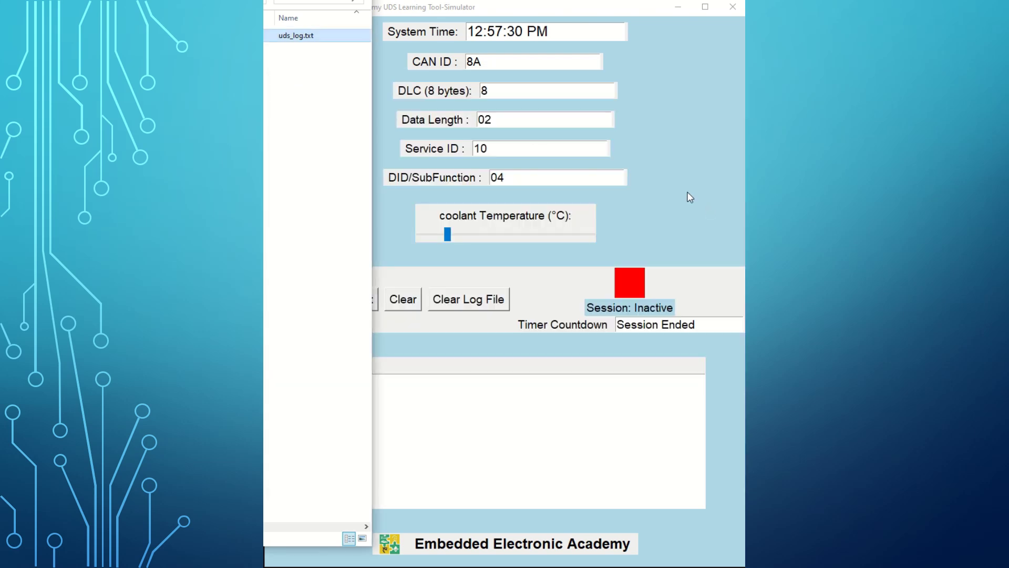
pyautogui.click(688, 196)
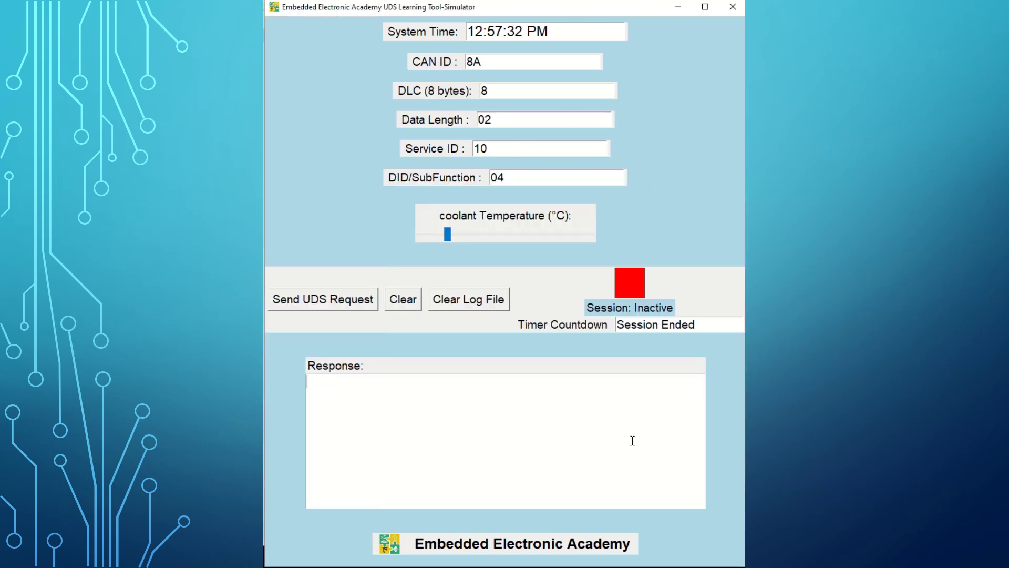